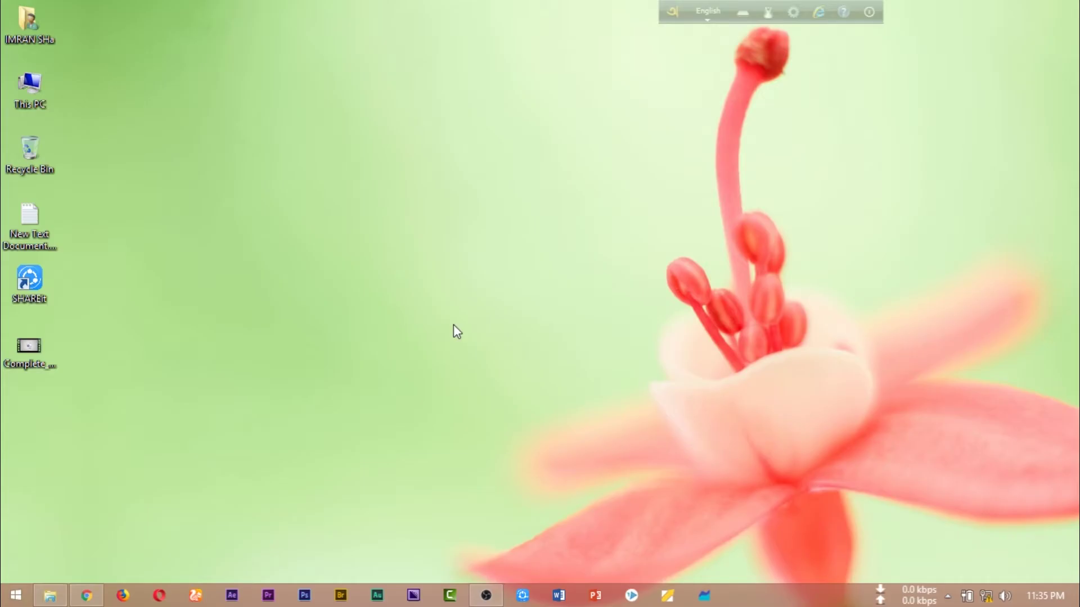
right_click(395, 86)
click(447, 131)
right_click(394, 83)
click(429, 128)
Launch Camtasia Studio and browse for media to the Pending Project folder in MOT Project's Video folder on drive F:.
click(450, 595)
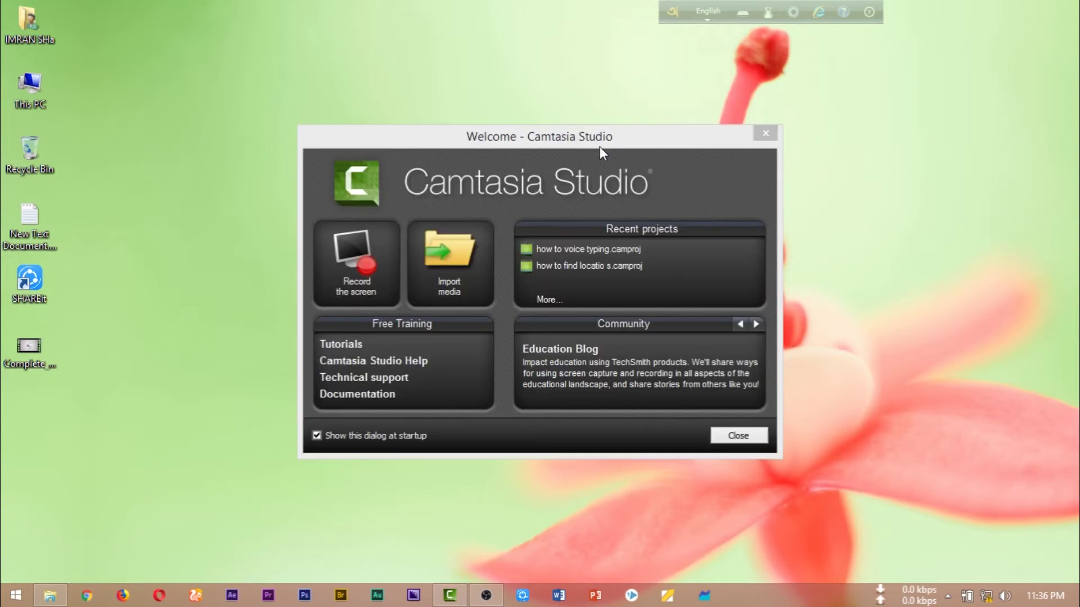
click(450, 288)
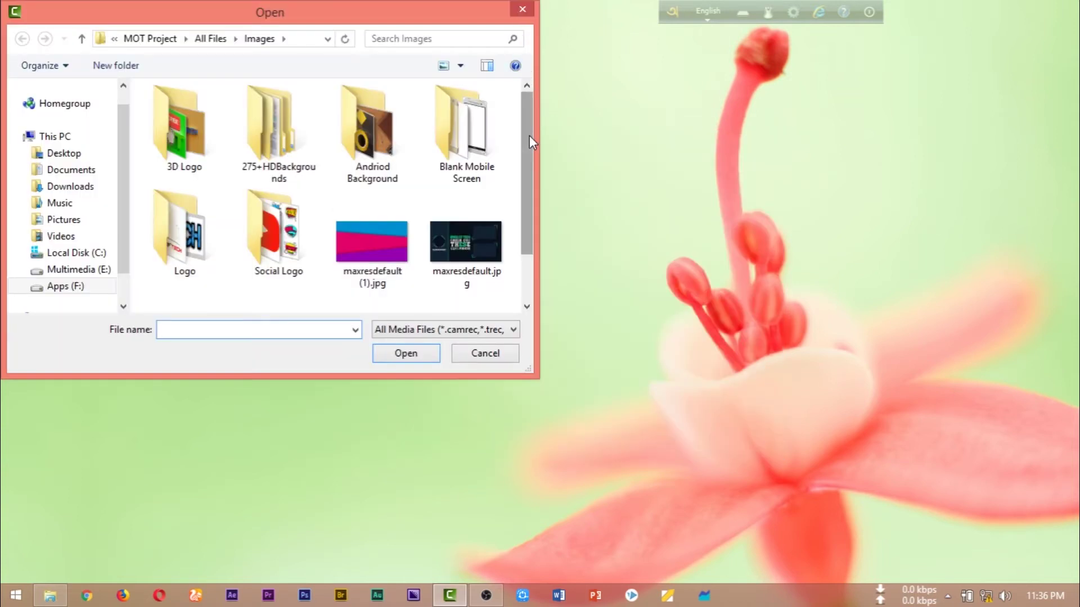
drag(529, 136, 525, 181)
scroll(527, 250, up, 2)
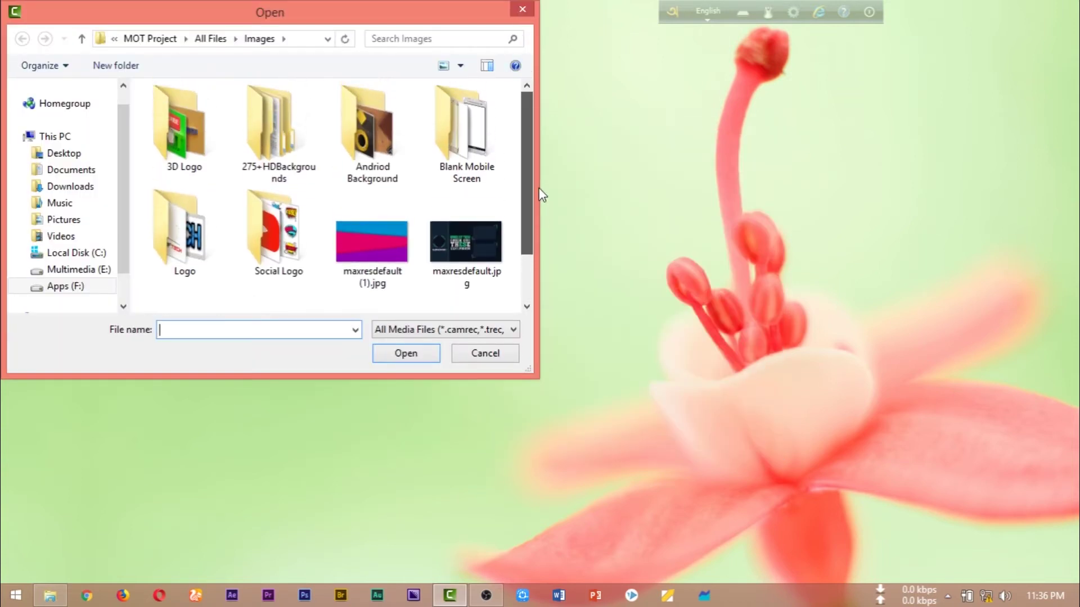
click(77, 287)
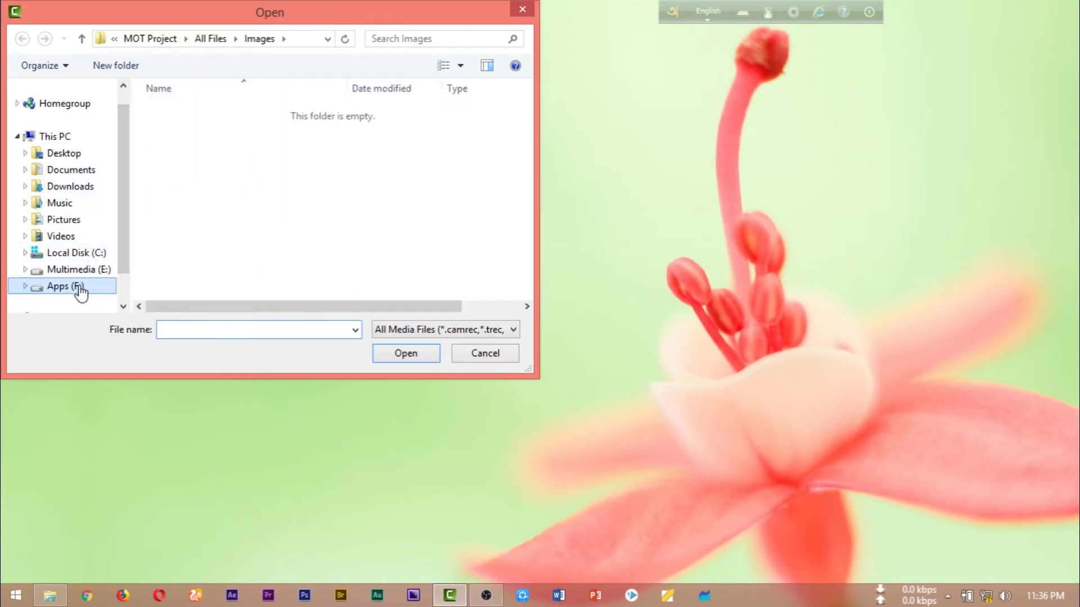
double_click(202, 195)
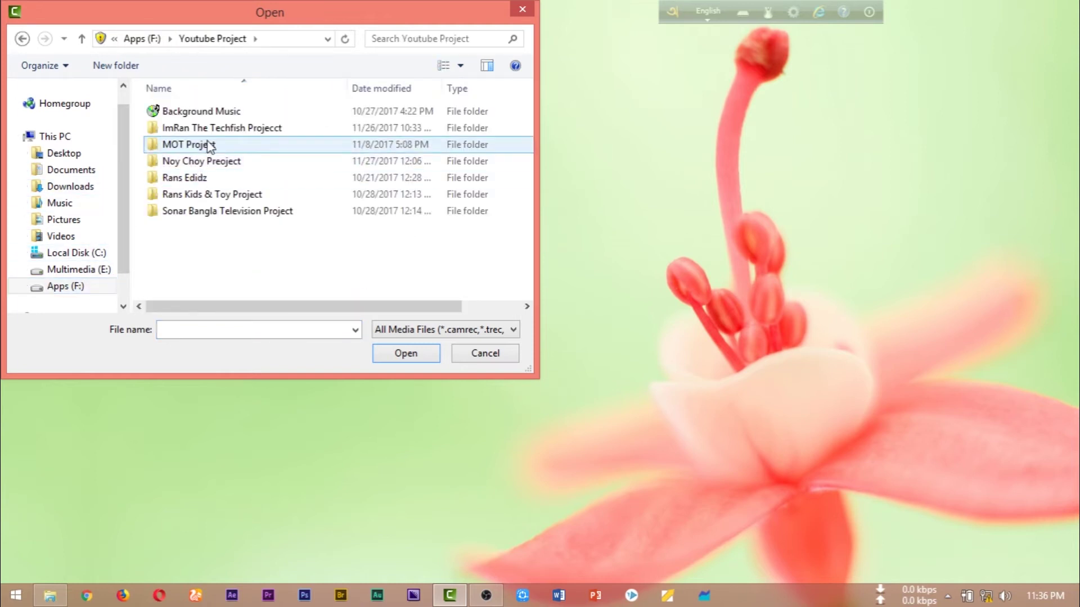
double_click(205, 143)
double_click(222, 125)
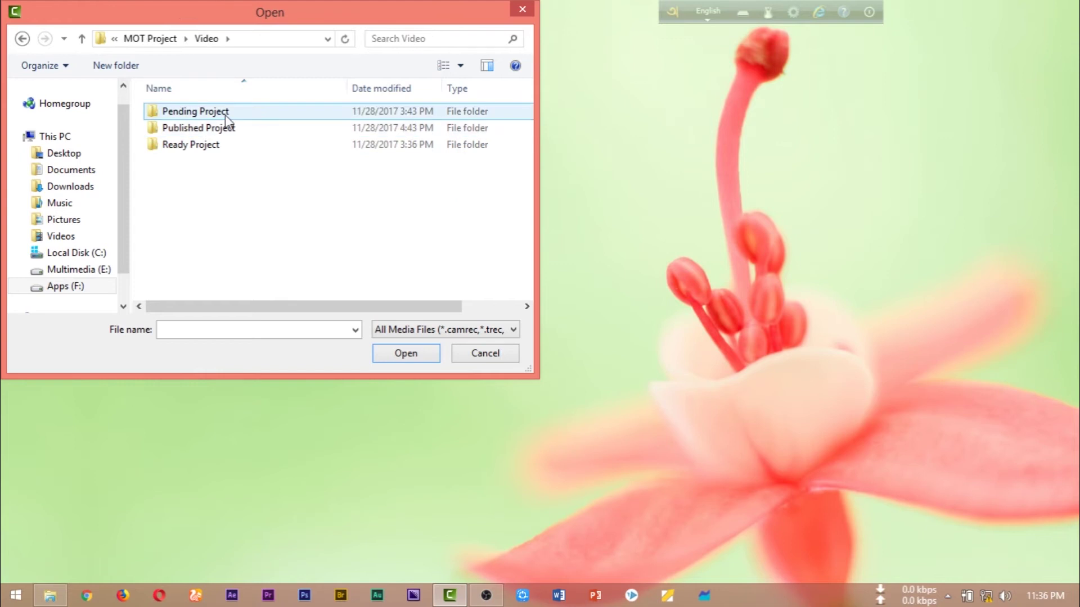
double_click(227, 116)
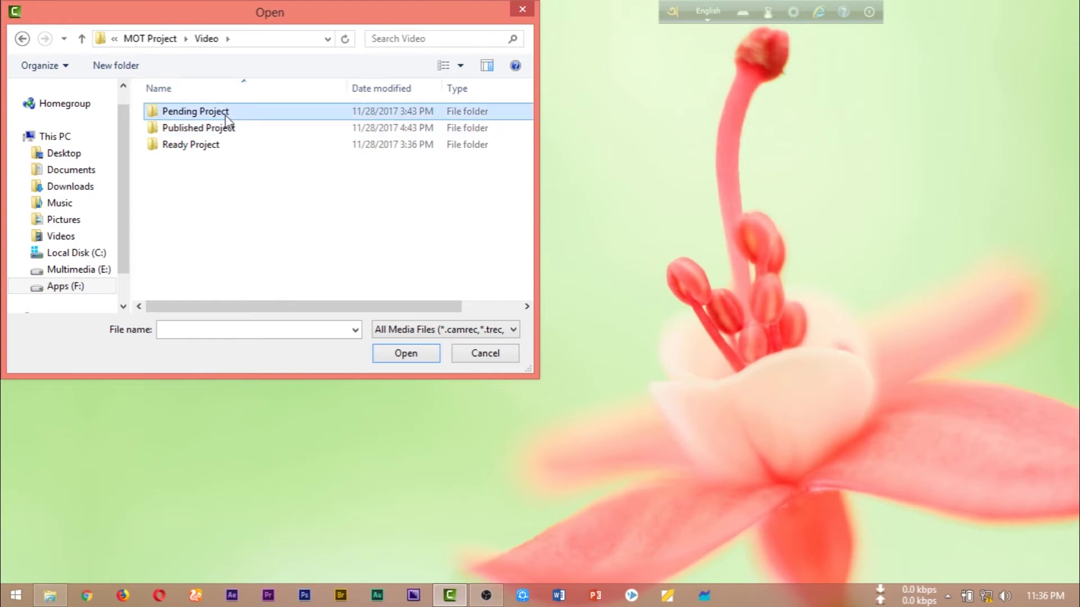
double_click(234, 194)
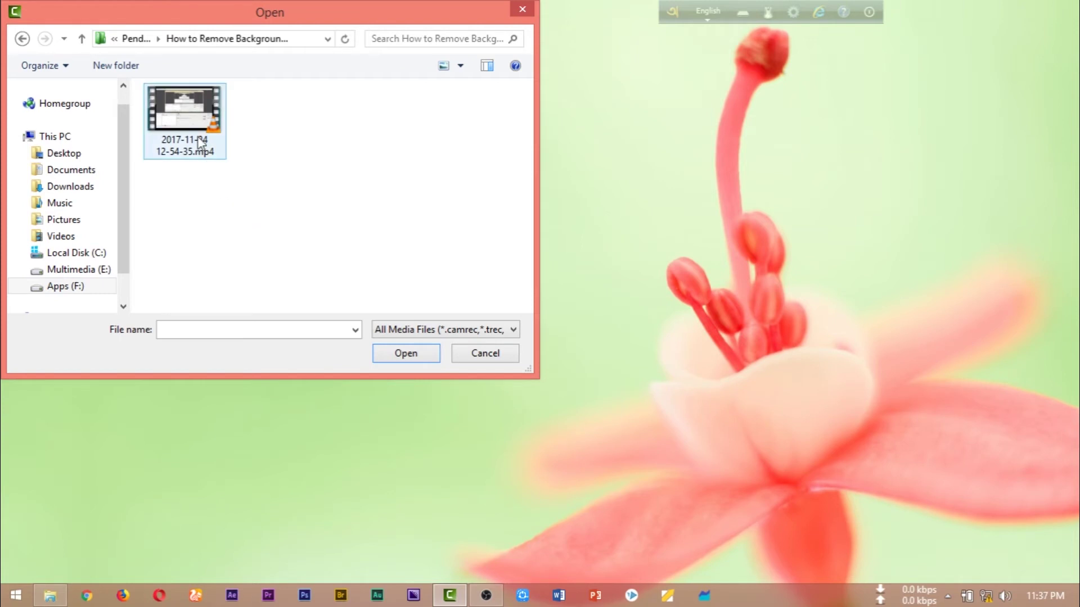
click(23, 38)
double_click(187, 215)
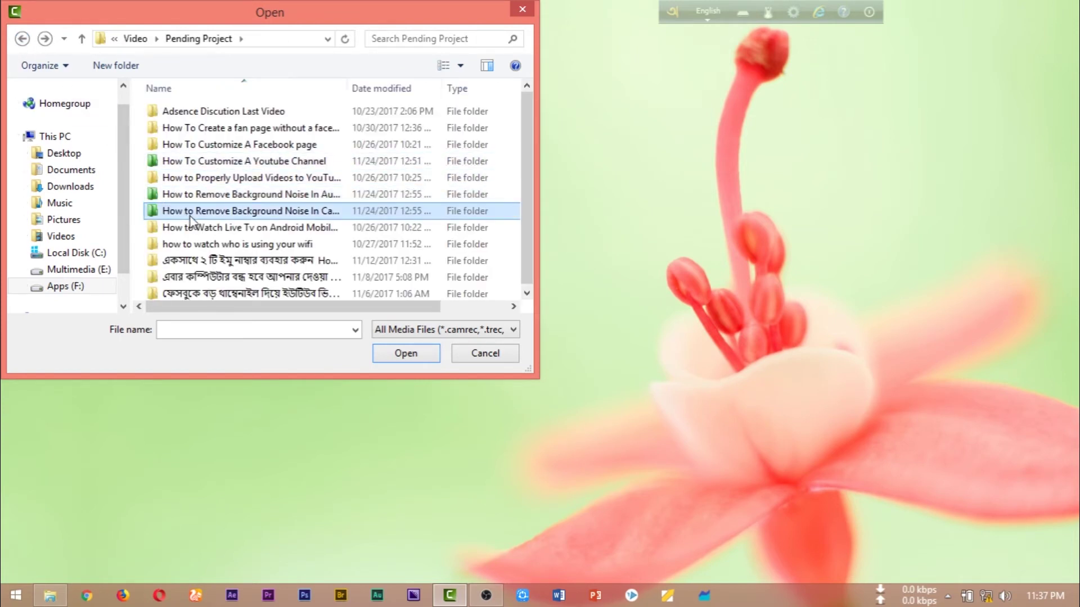
click(187, 137)
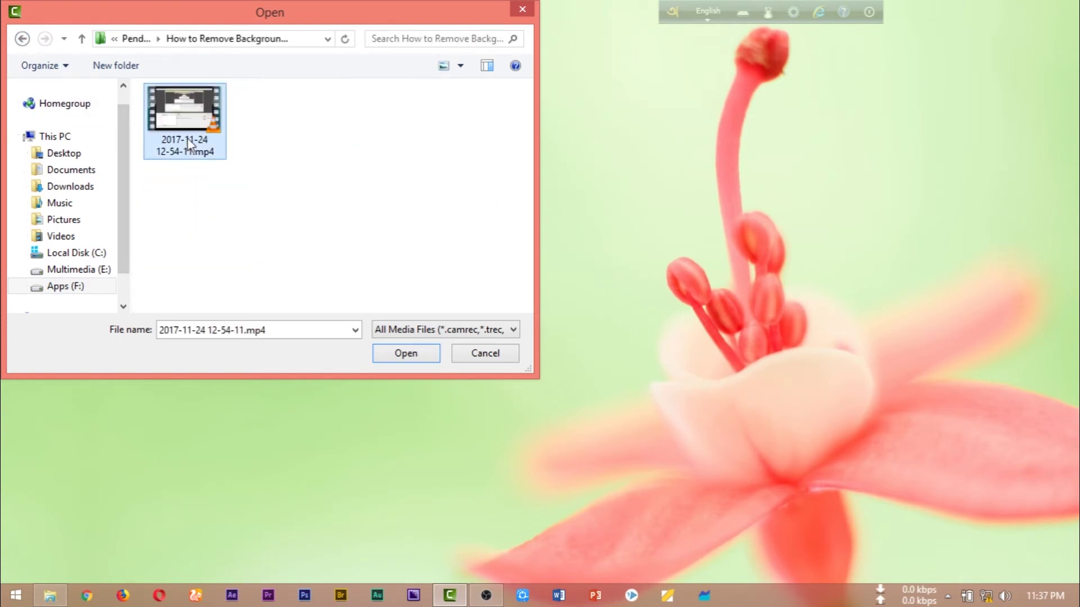
click(399, 355)
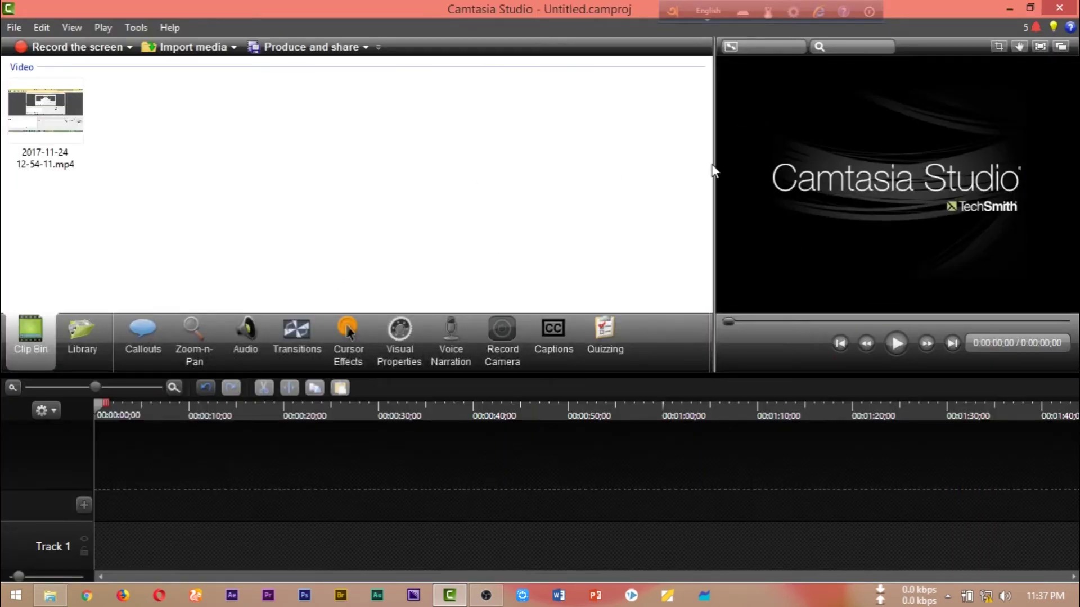
Widen the preview area, place the imported clip at the start of Track 1 and separate its video and audio.
drag(706, 169, 373, 174)
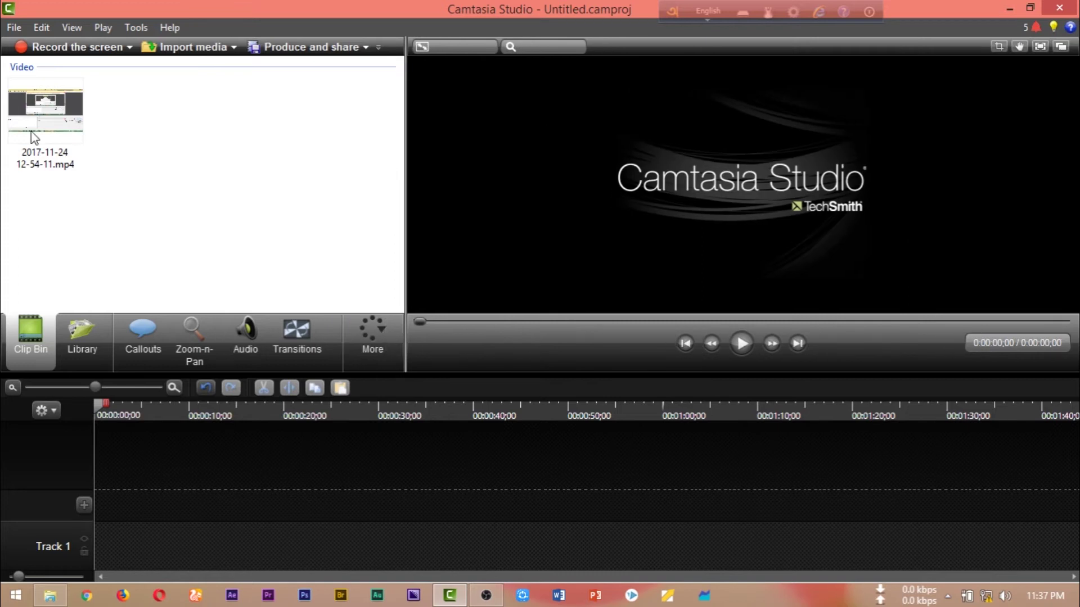
drag(38, 134, 172, 535)
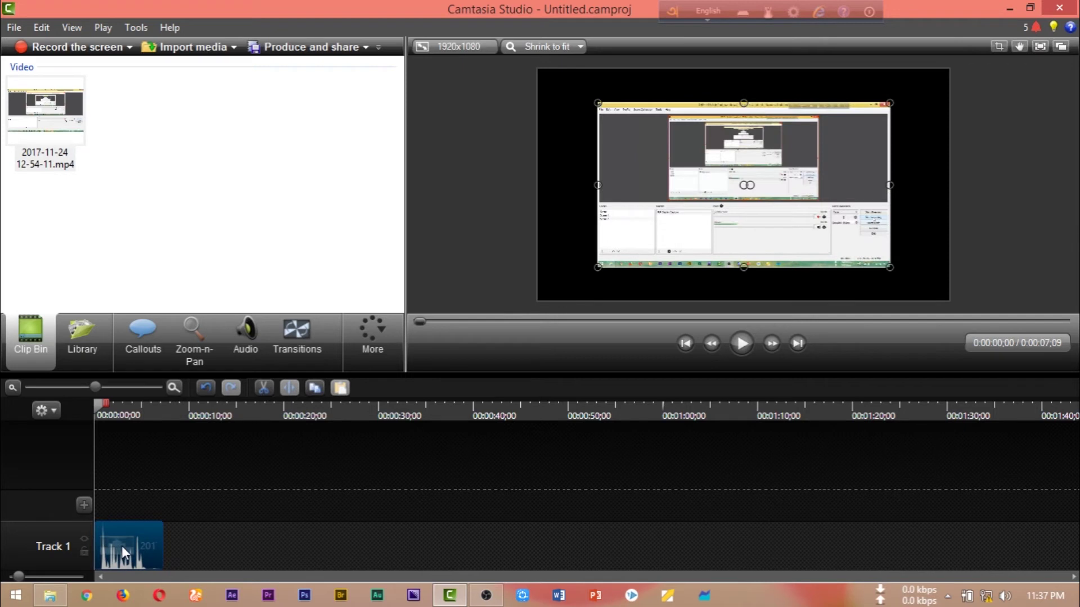
right_click(122, 545)
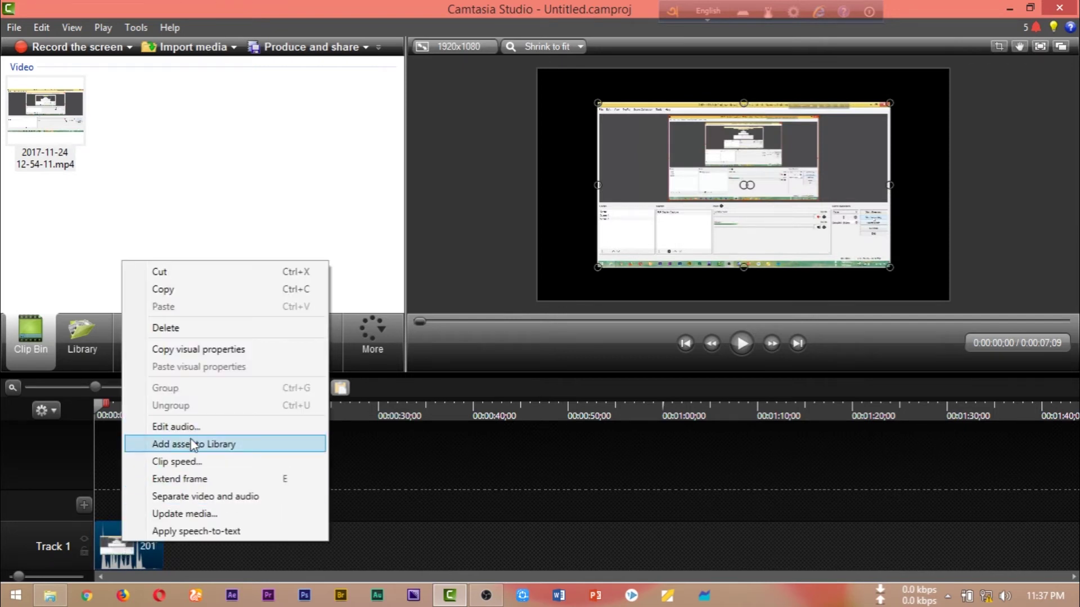
click(191, 497)
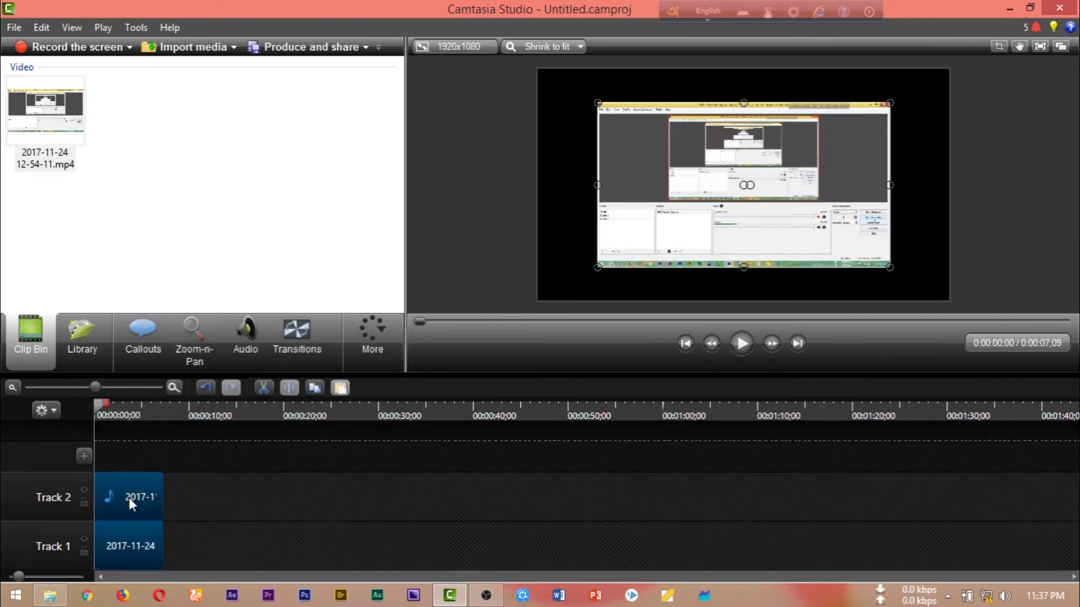
Replace the video part on Track 1 with its separated audio and play the audio from the start.
key(Delete)
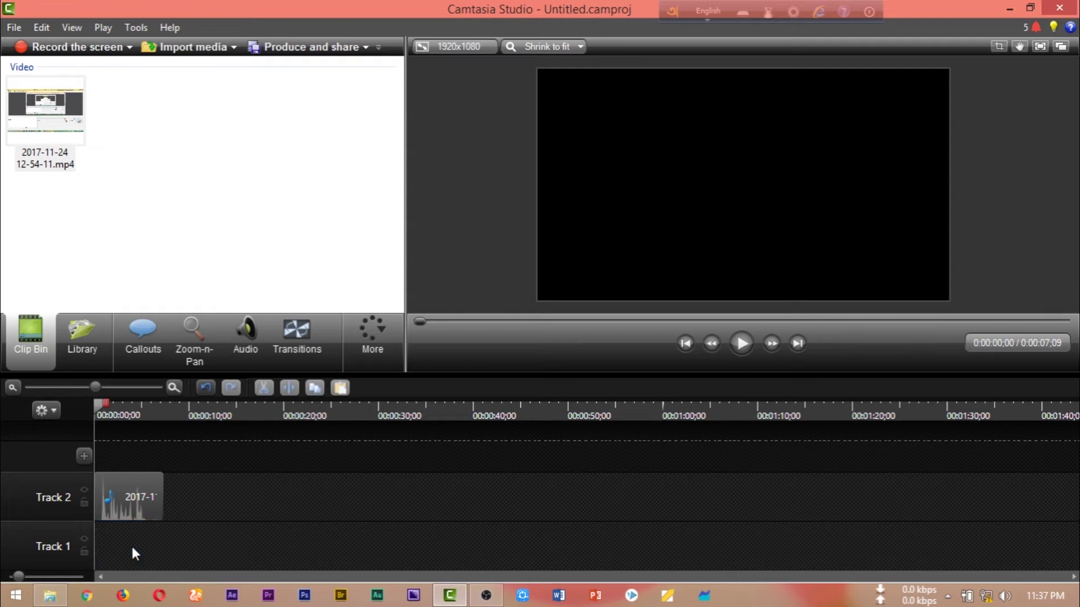
drag(137, 508, 122, 541)
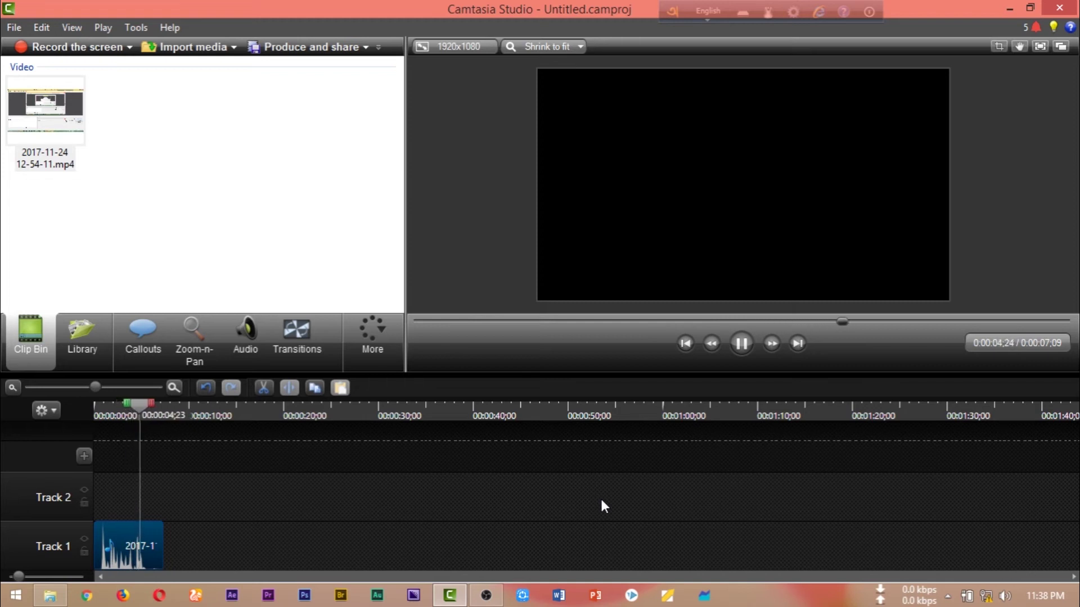
key(space)
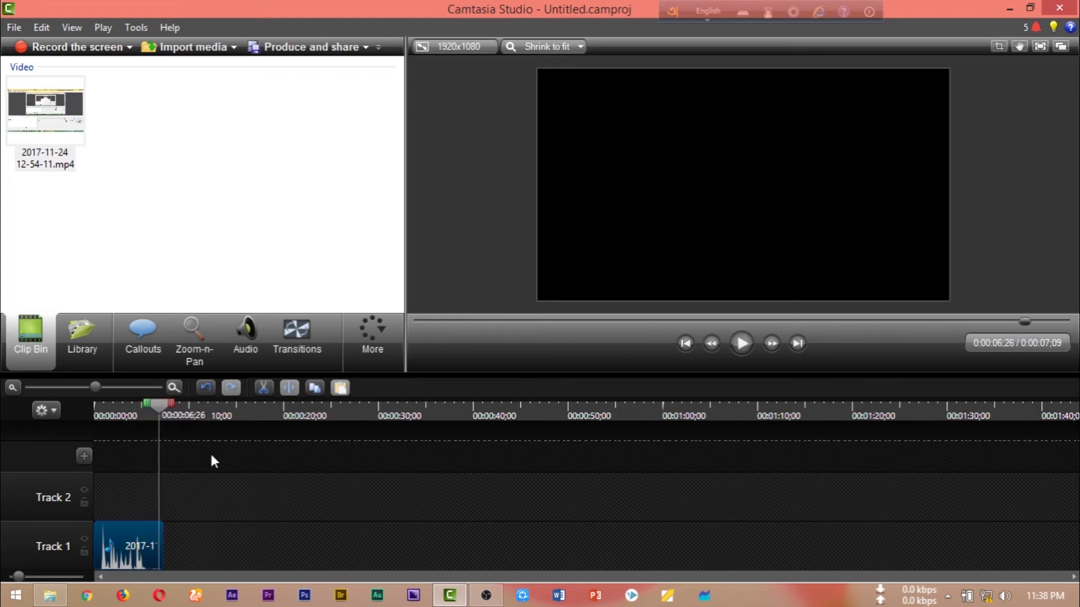
drag(162, 408, 94, 416)
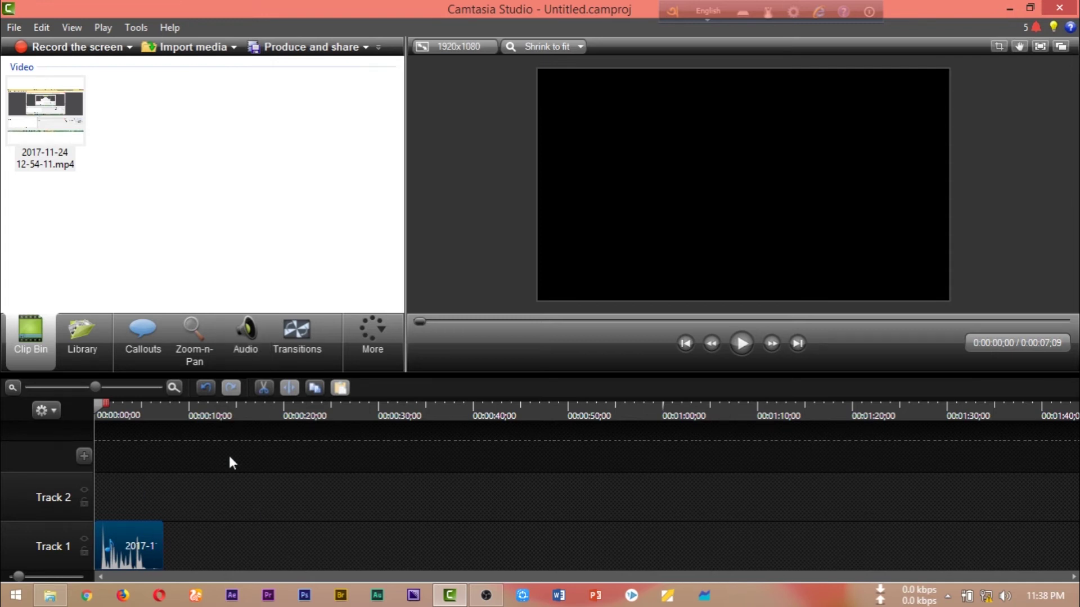
Raise the audio clip's volume by four increments and lower it by one.
click(249, 347)
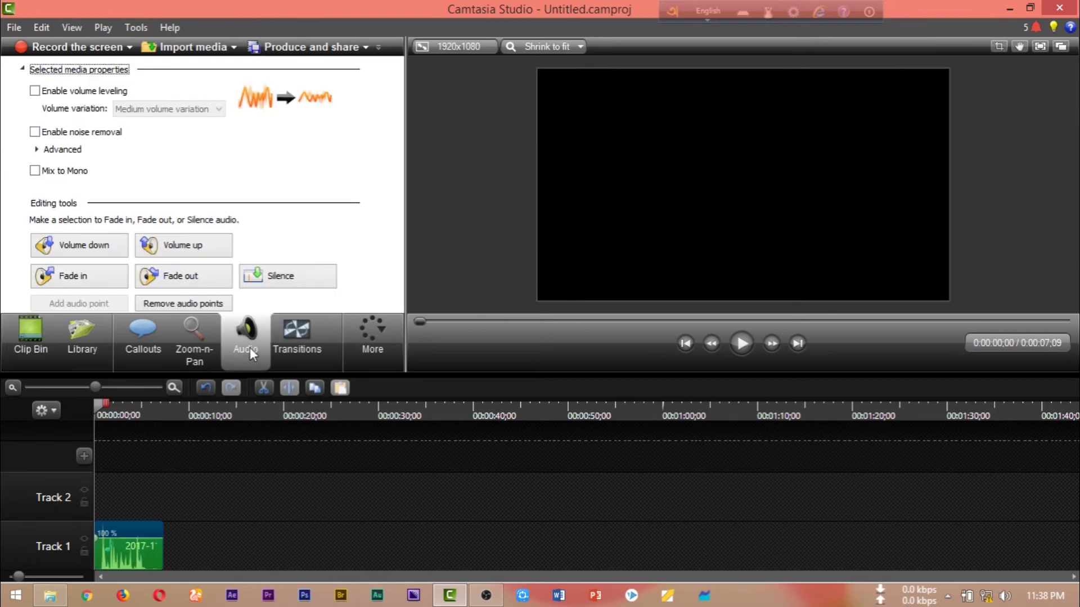
click(203, 252)
click(202, 252)
click(203, 252)
click(203, 253)
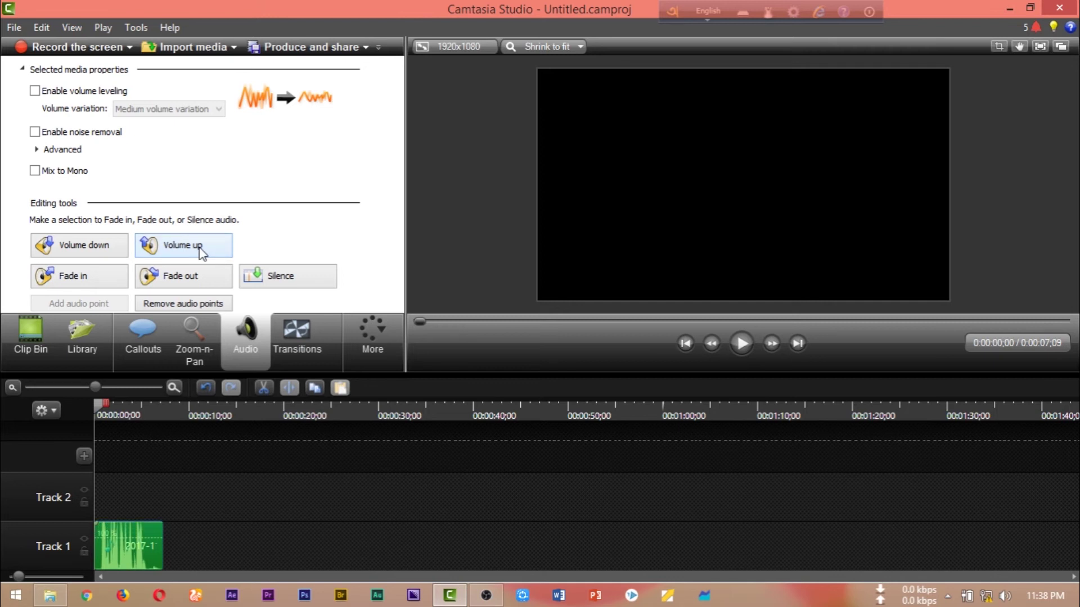
click(75, 247)
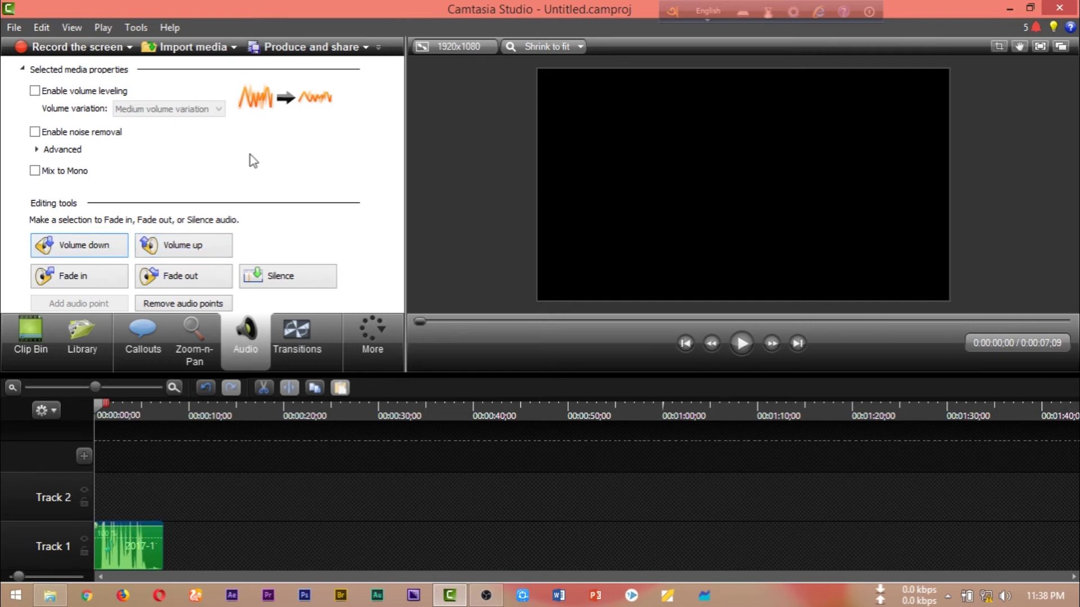
Enable noise removal on the audio clip with its advanced settings shown, and play the clip through.
click(36, 132)
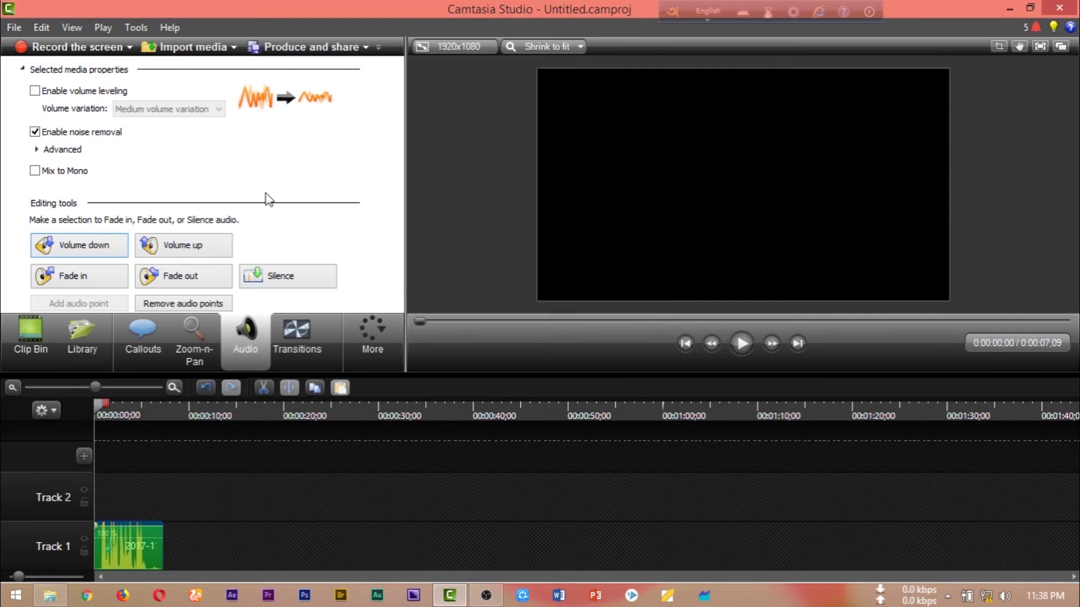
click(37, 150)
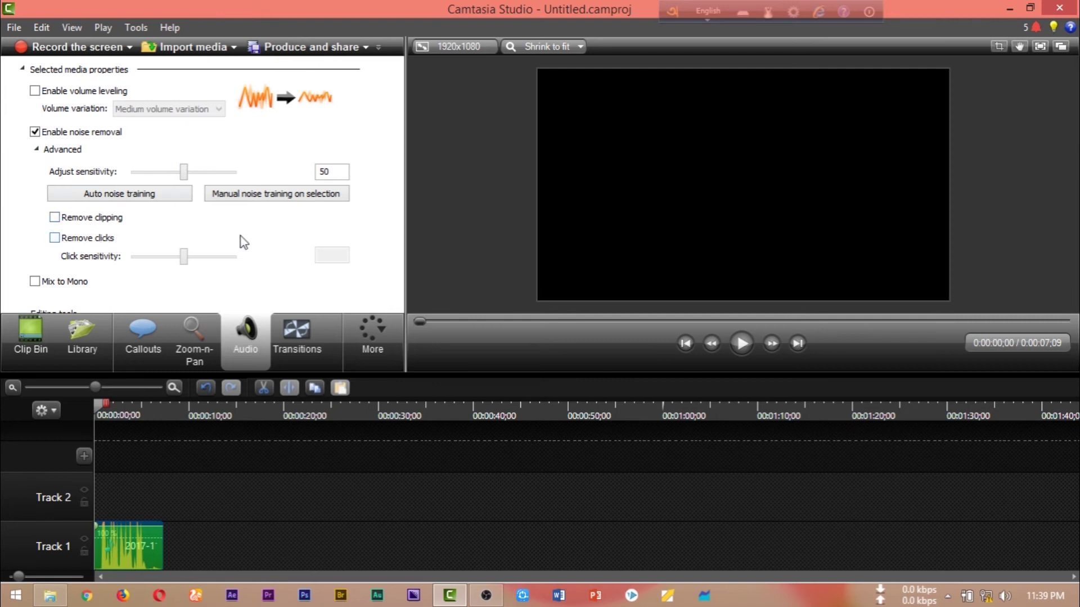
scroll(291, 236, down, 1)
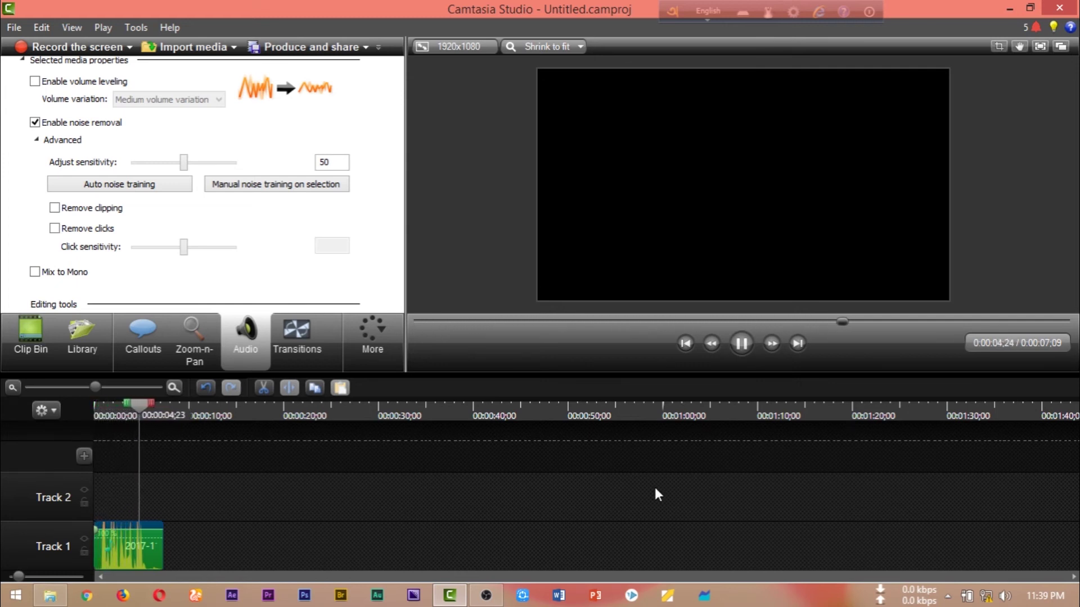
key(space)
drag(166, 410, 96, 414)
click(231, 504)
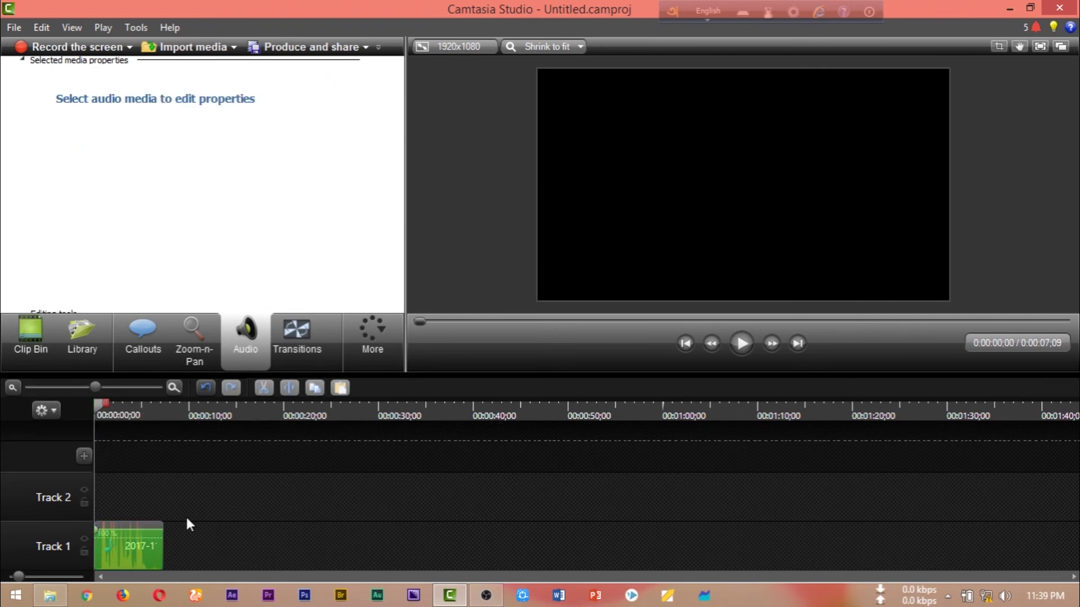
Set the clip's noise removal sensitivity to 88 and play the audio from near its start.
click(143, 535)
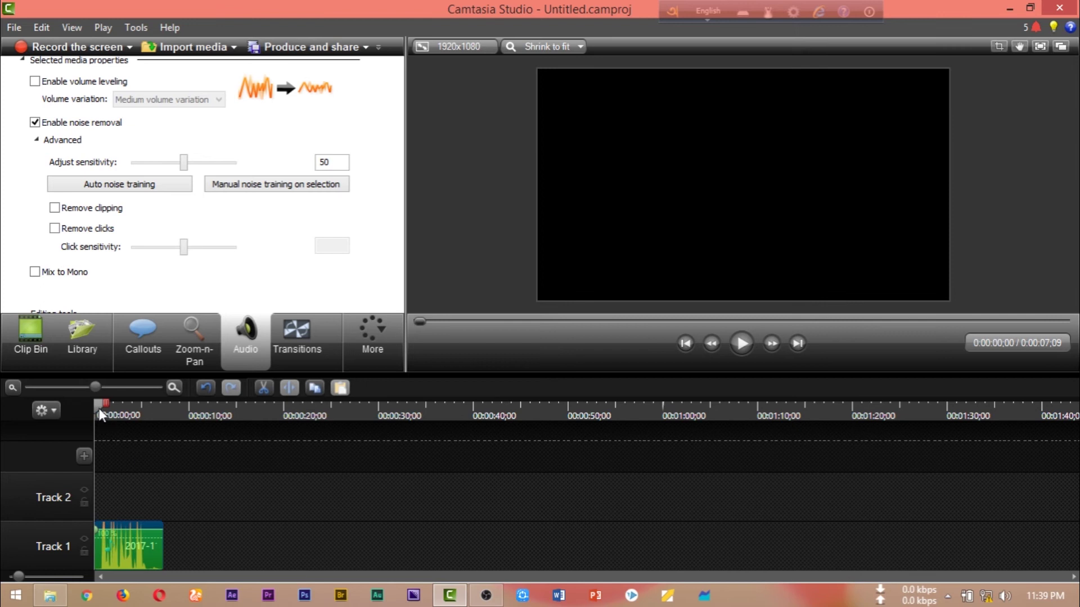
drag(98, 407, 103, 408)
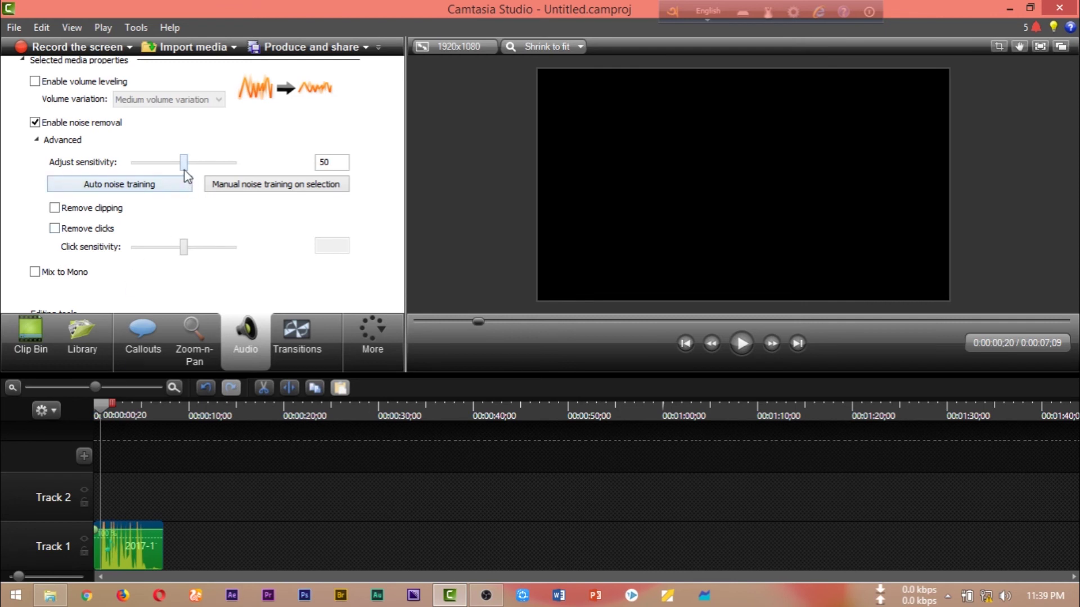
drag(184, 170, 221, 176)
click(742, 344)
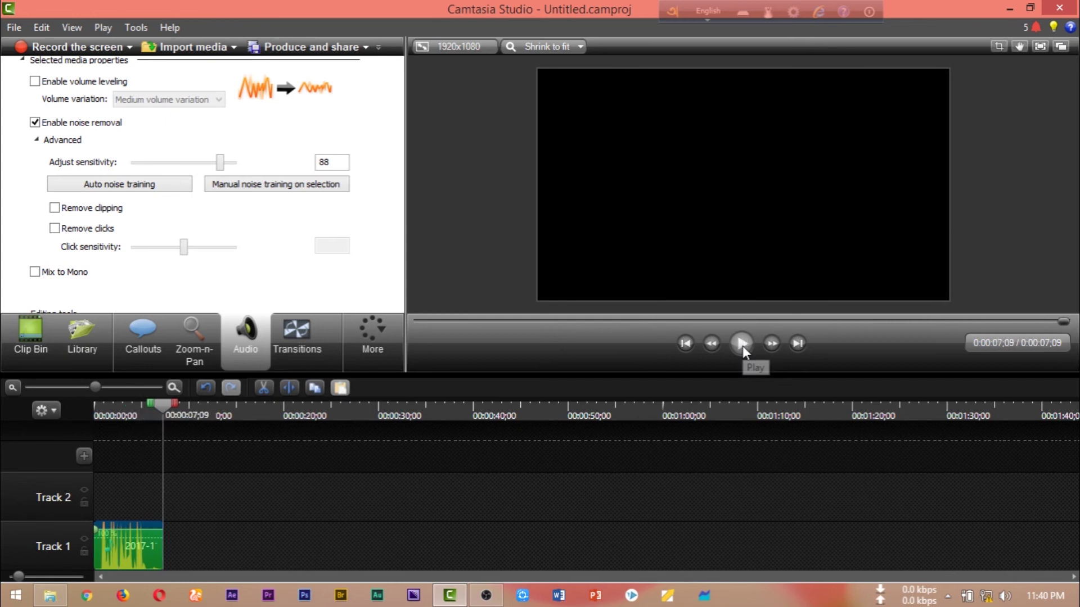
Set the noise removal sensitivity to 90 and return the playhead to the start of the clip.
click(102, 406)
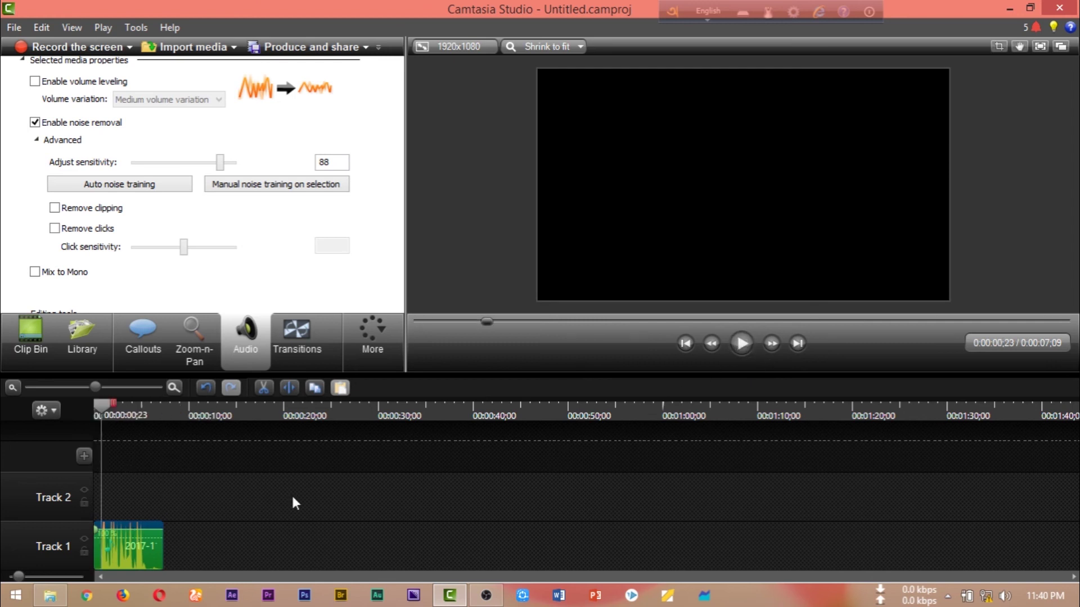
key(Right)
key(Right)
mouse_move(103, 406)
mouse_down()
mouse_move(120, 410)
mouse_move(96, 417)
mouse_up()
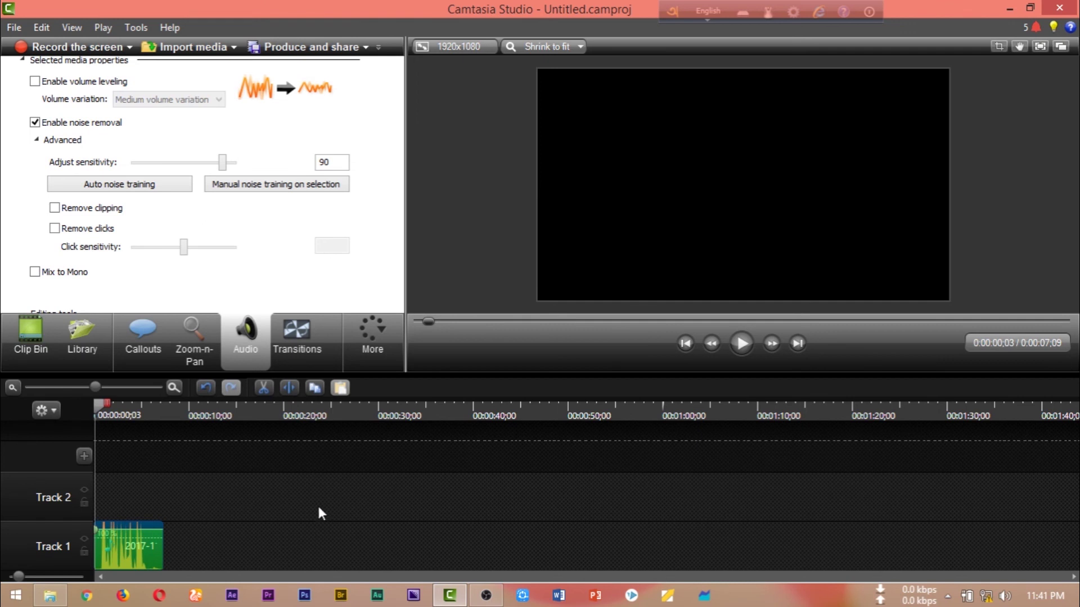